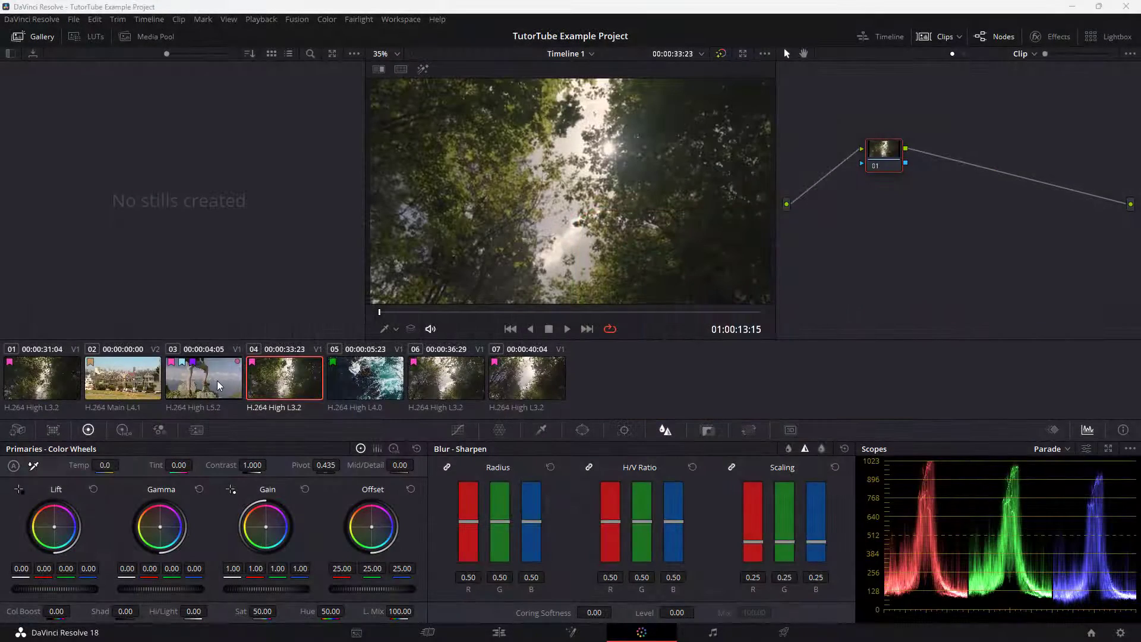
- Preview the houses clip 02, then load hiker clip 03 into the viewer
click(186, 391)
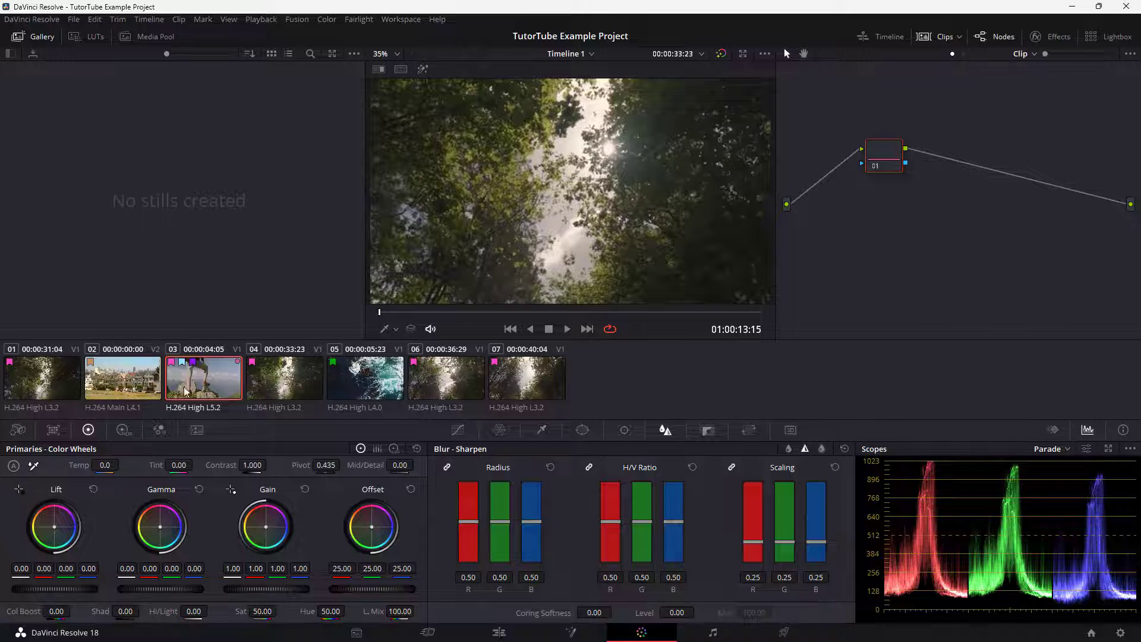
click(128, 377)
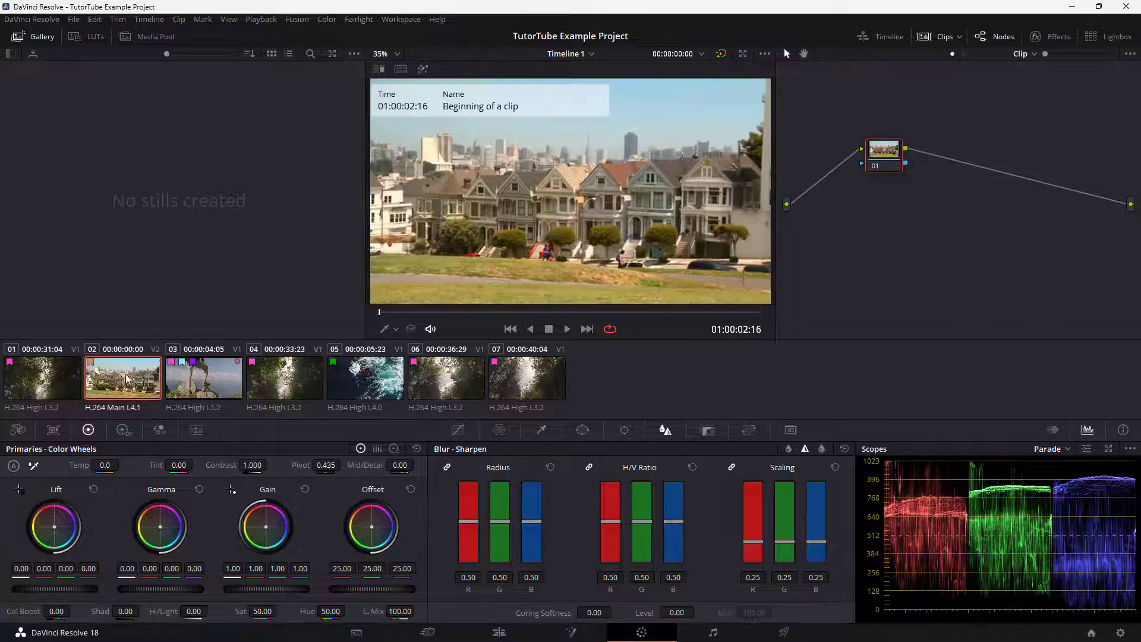
click(212, 384)
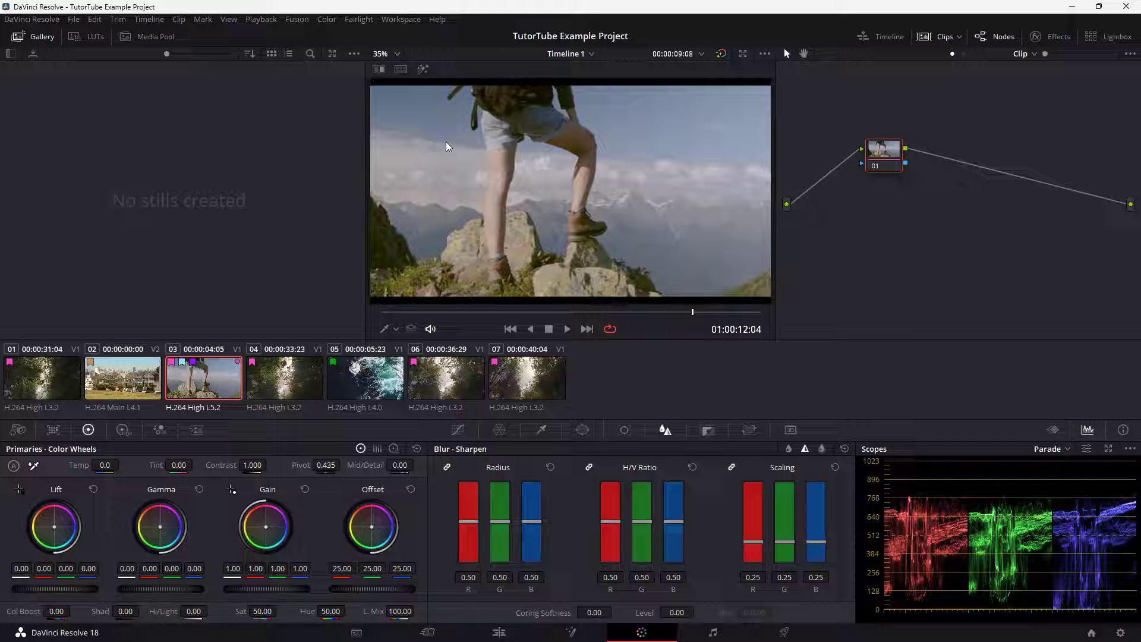
click(231, 21)
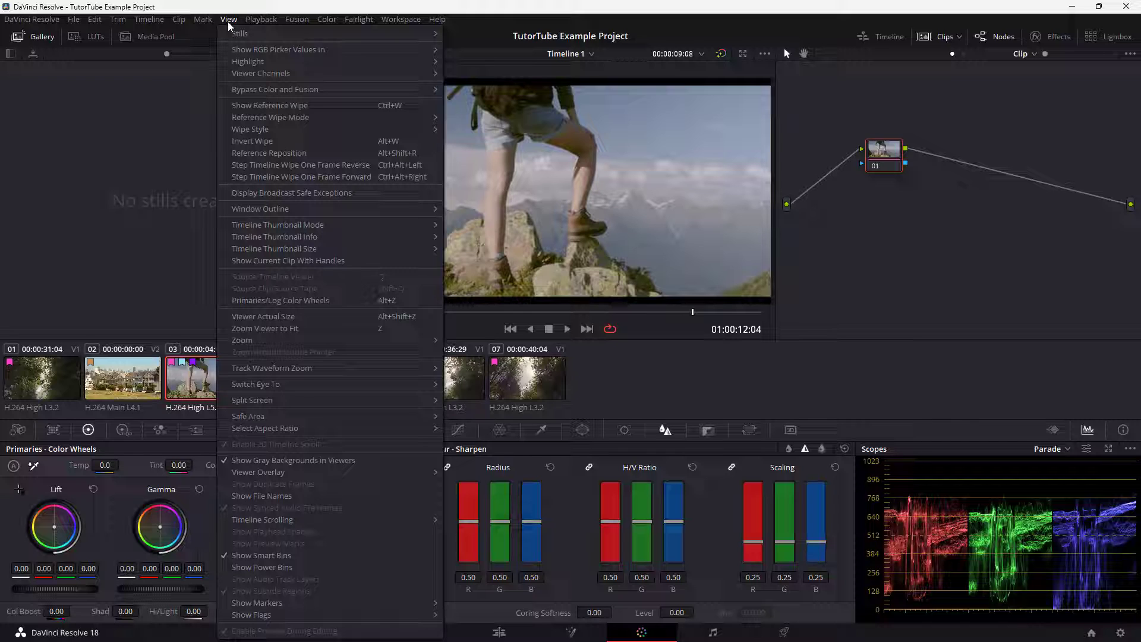
- Set Viewer Channels to R so the hiker clip displays its red channel in greyscale
mouse_move(251, 76)
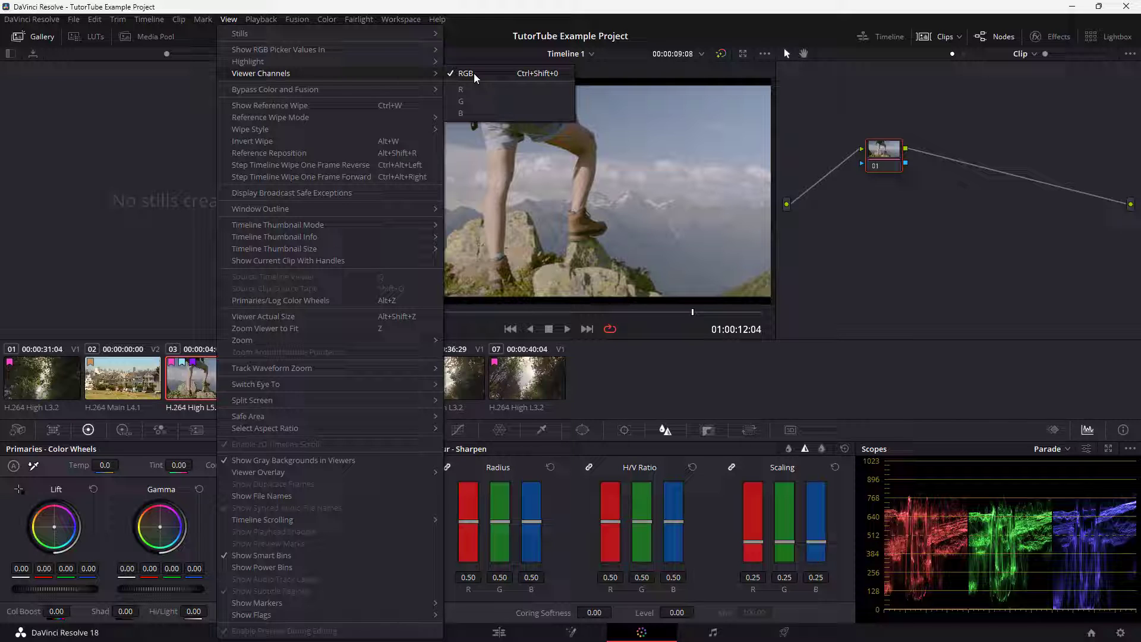
click(480, 90)
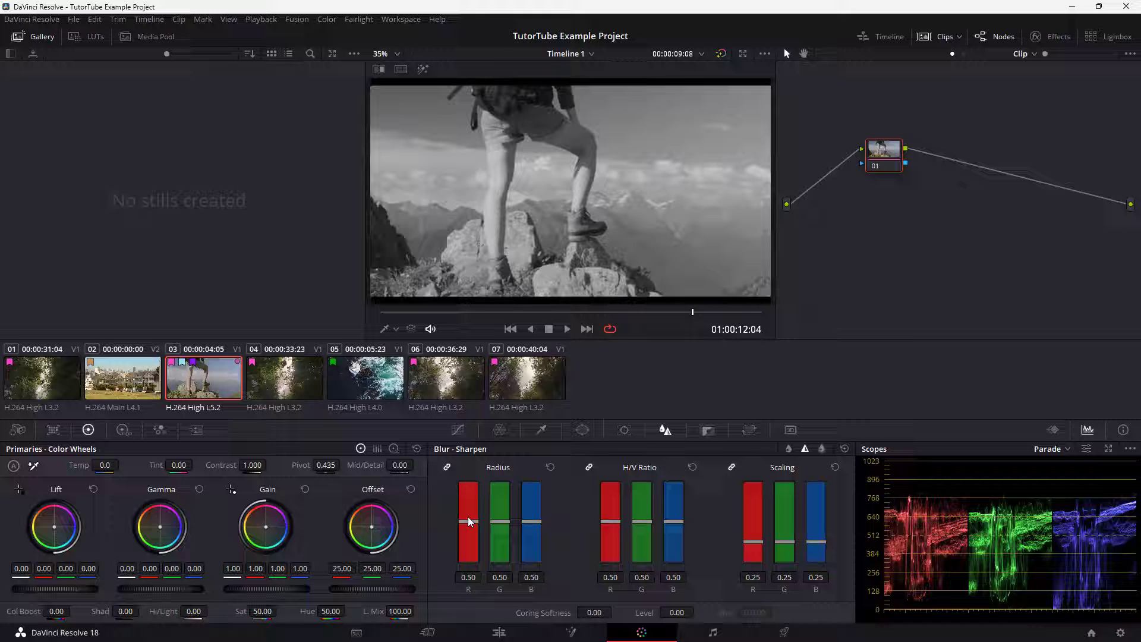
- Unlink the Blur Radius channels and set red 0.59, green 0.51, blue 0.46
drag(465, 521, 467, 481)
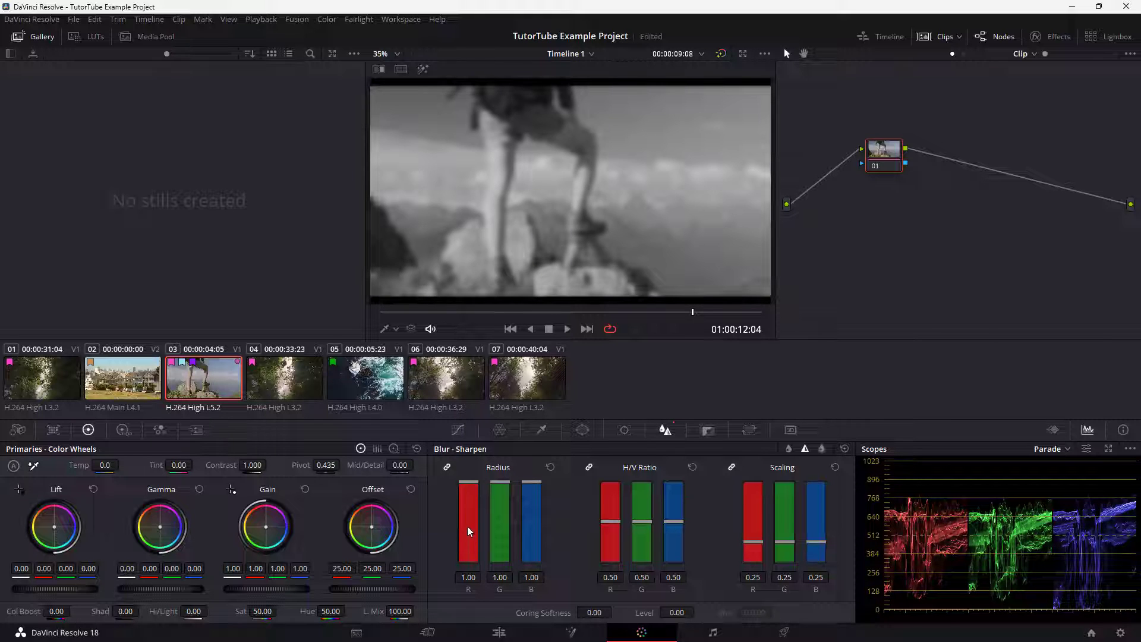
click(467, 526)
click(446, 467)
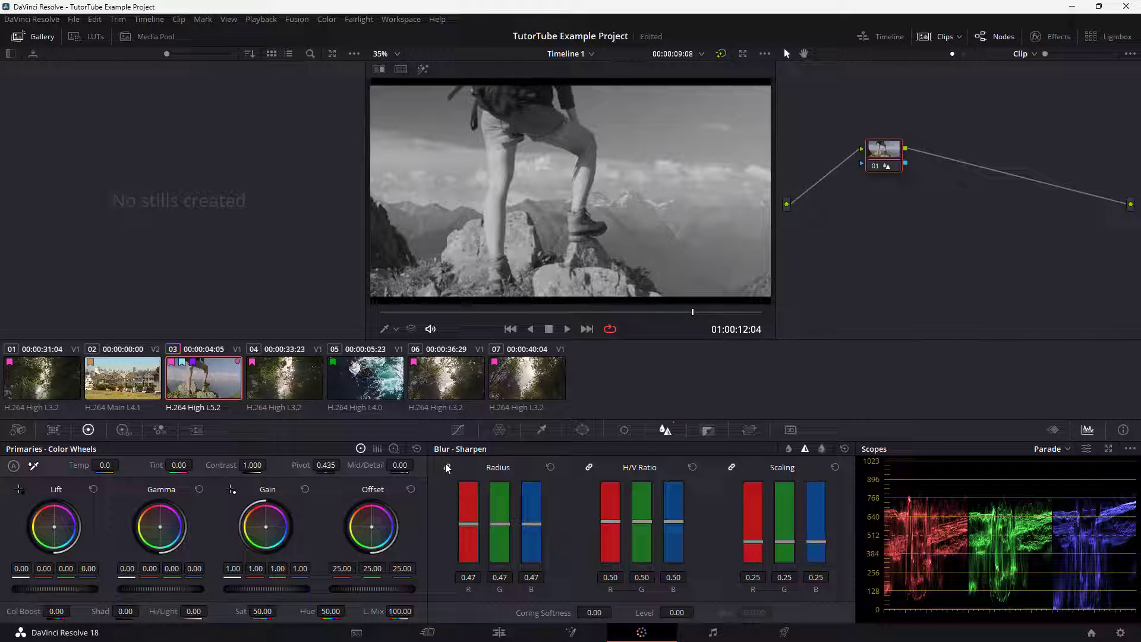
click(471, 523)
drag(471, 529, 532, 524)
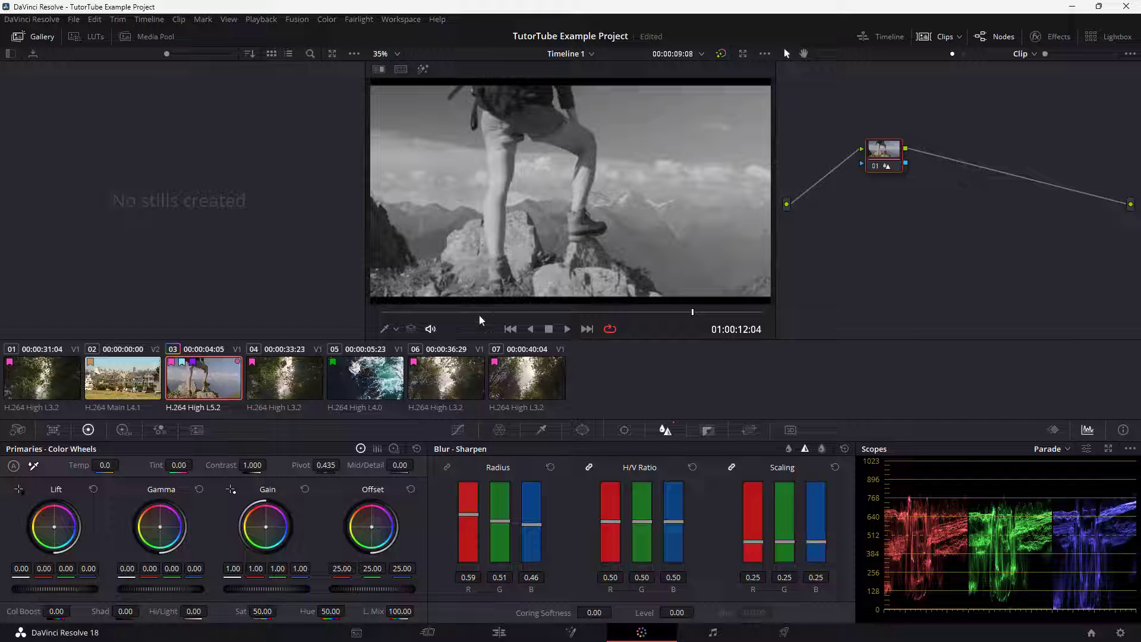
click(395, 330)
click(394, 329)
click(233, 20)
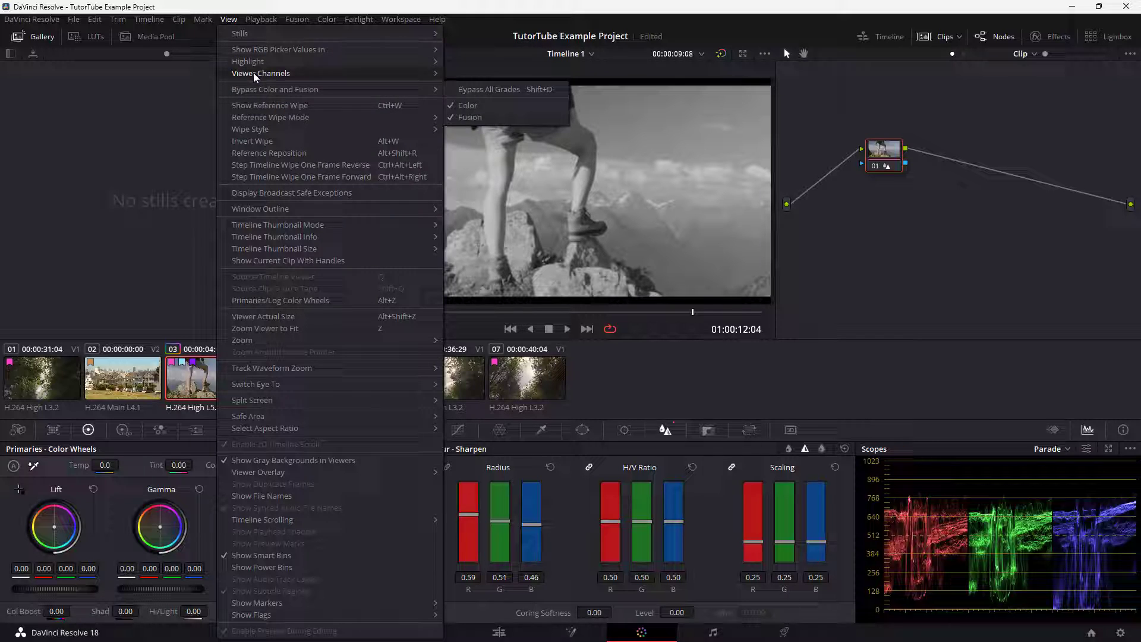
- Lower the green blur radius and H/V ratio, then unlink the H/V Ratio and Scaling channels
click(517, 167)
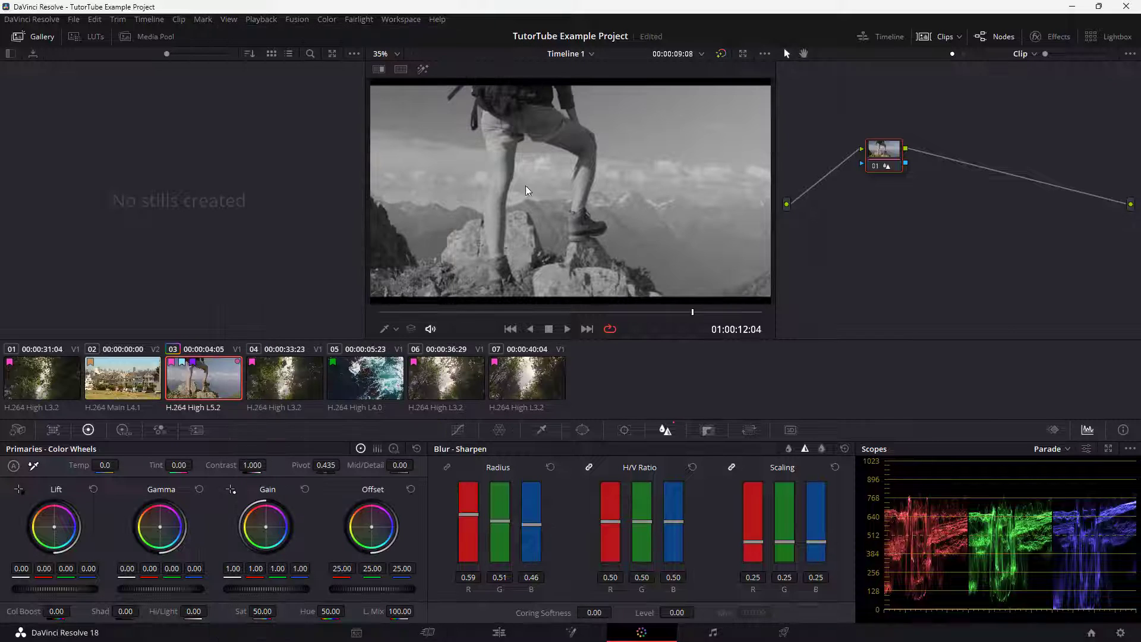
mouse_move(500, 522)
mouse_down()
mouse_move(502, 440)
mouse_move(507, 533)
mouse_up()
mouse_move(646, 505)
mouse_down()
mouse_move(645, 547)
mouse_move(641, 526)
mouse_up()
click(589, 467)
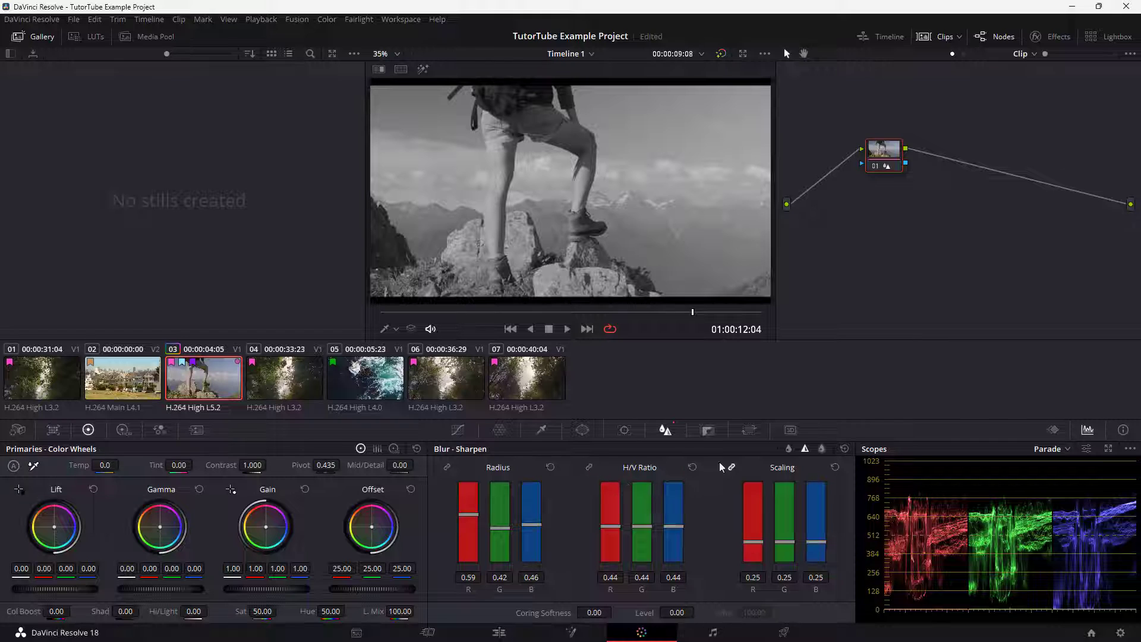
click(732, 468)
- Set green Scaling 0.35, H/V Ratio 0.61 and Radius 0.66, nudging blue radius up slightly
mouse_move(784, 541)
mouse_down()
mouse_move(784, 522)
mouse_move(785, 533)
mouse_up()
drag(499, 533, 499, 553)
drag(643, 506, 642, 511)
drag(499, 532, 490, 477)
drag(538, 527, 477, 525)
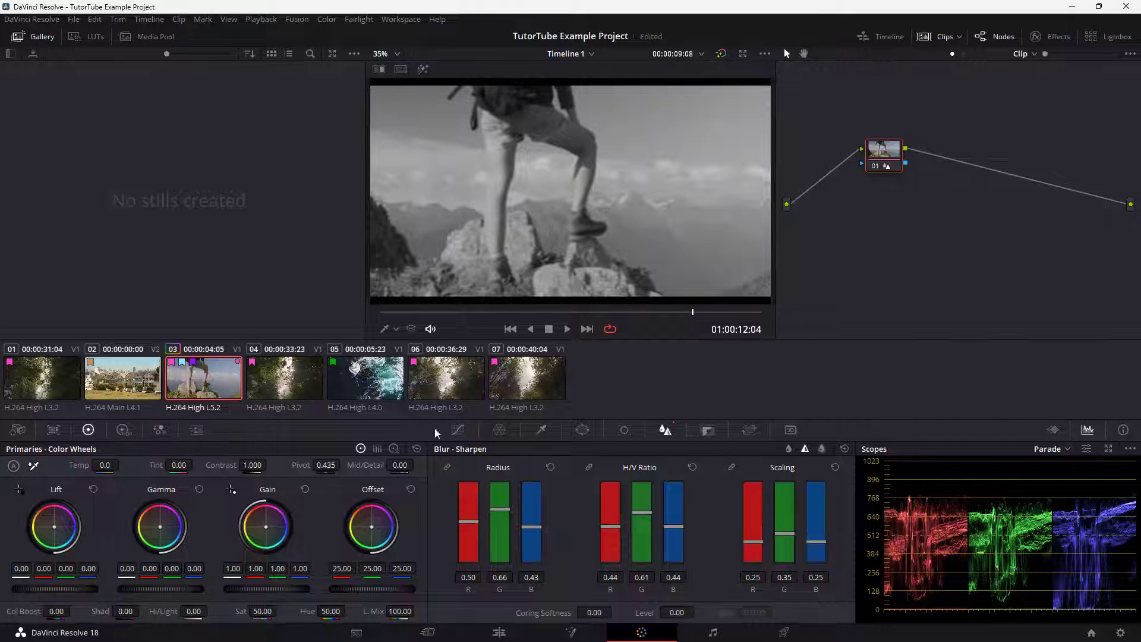
click(231, 20)
- Show only the blue channel and raise the blue blur radius to 0.78
mouse_move(254, 73)
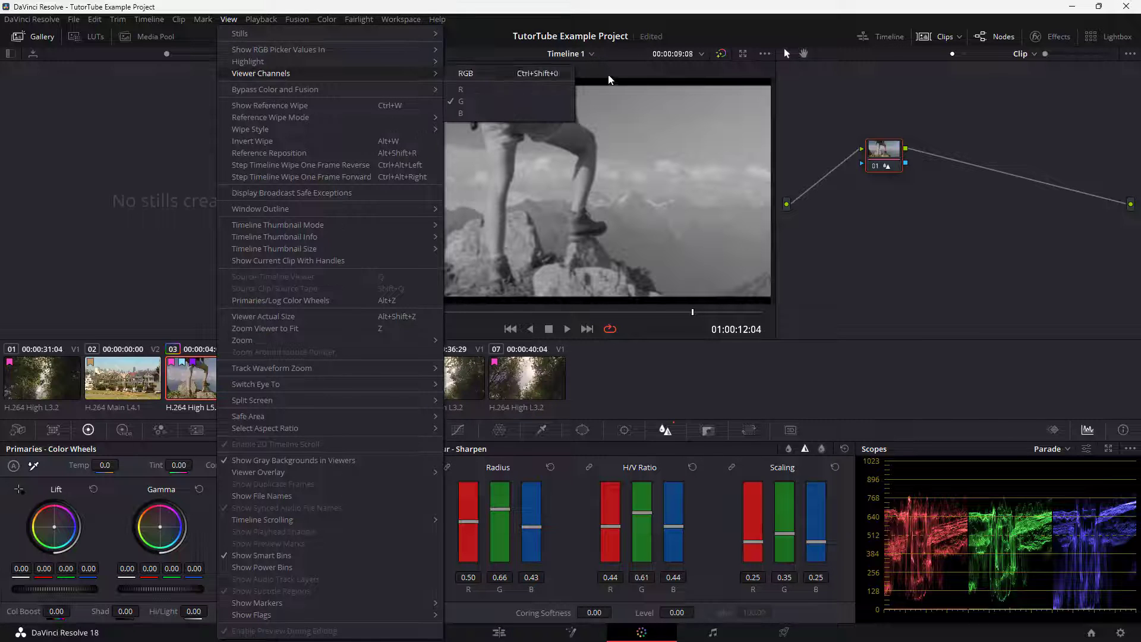
click(544, 111)
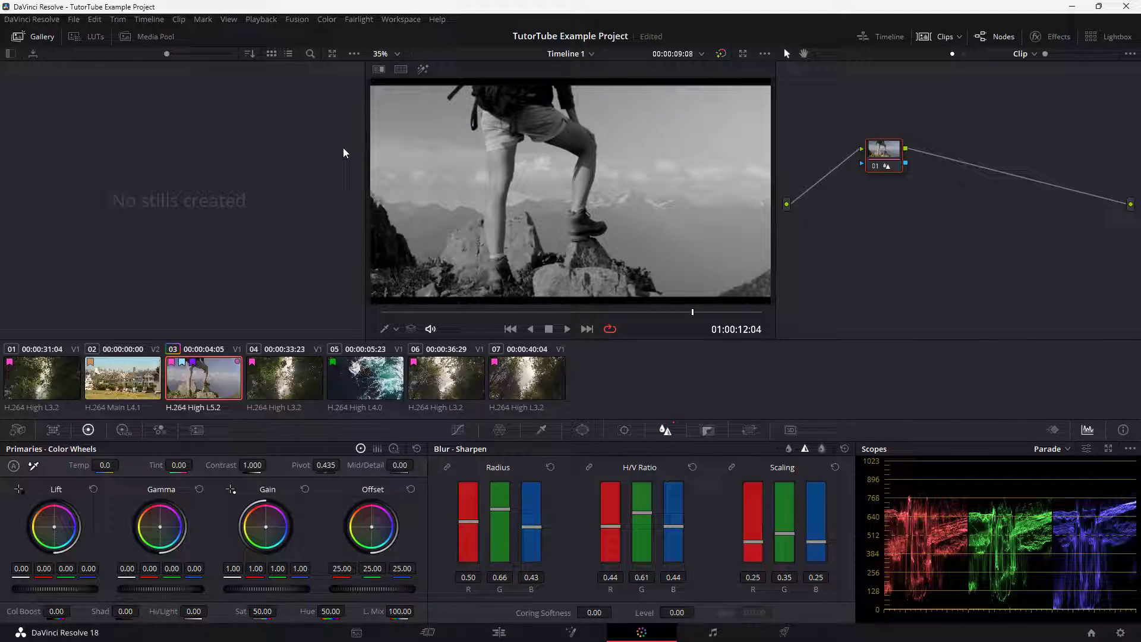
drag(531, 526, 538, 500)
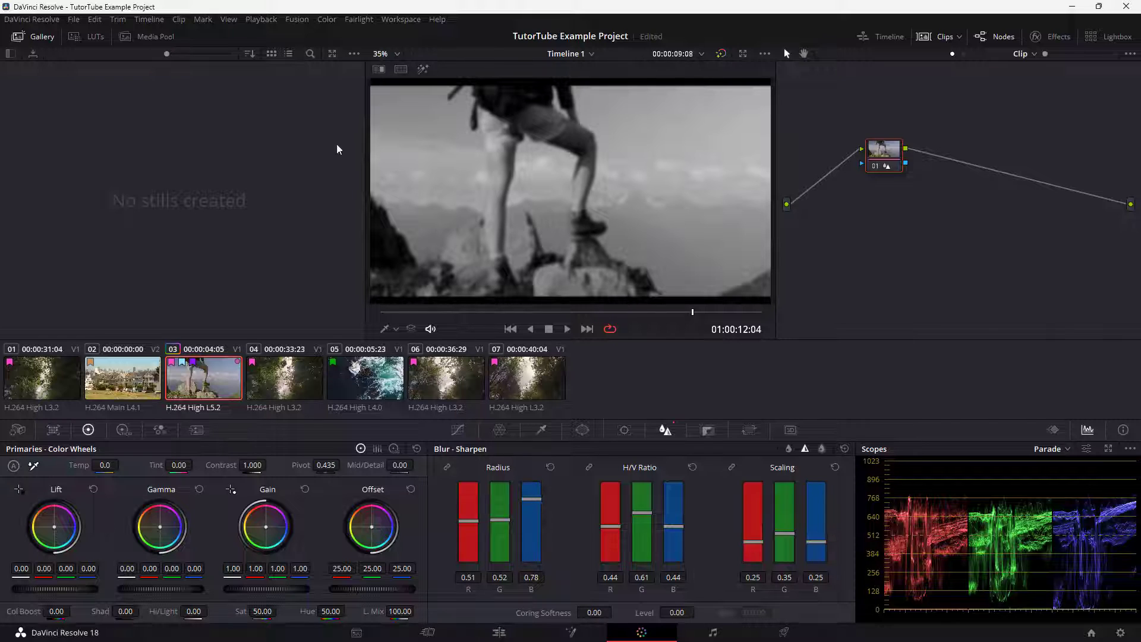
- Return the viewer to RGB and set blur radii to red 0.81, green 0.26, blue 0.61
click(227, 19)
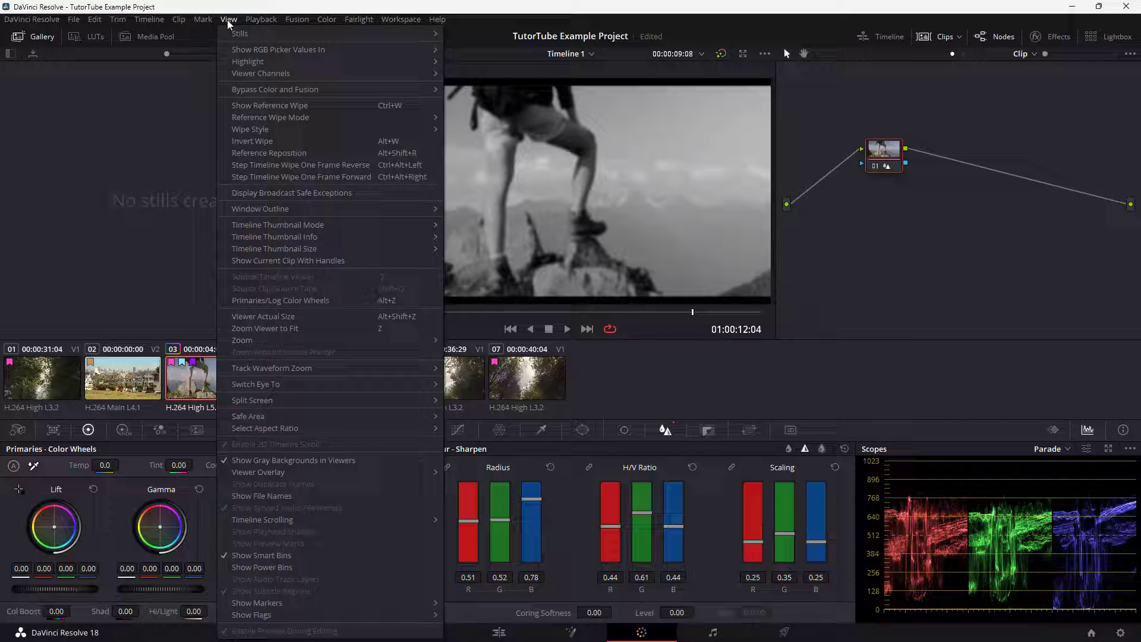
mouse_move(261, 73)
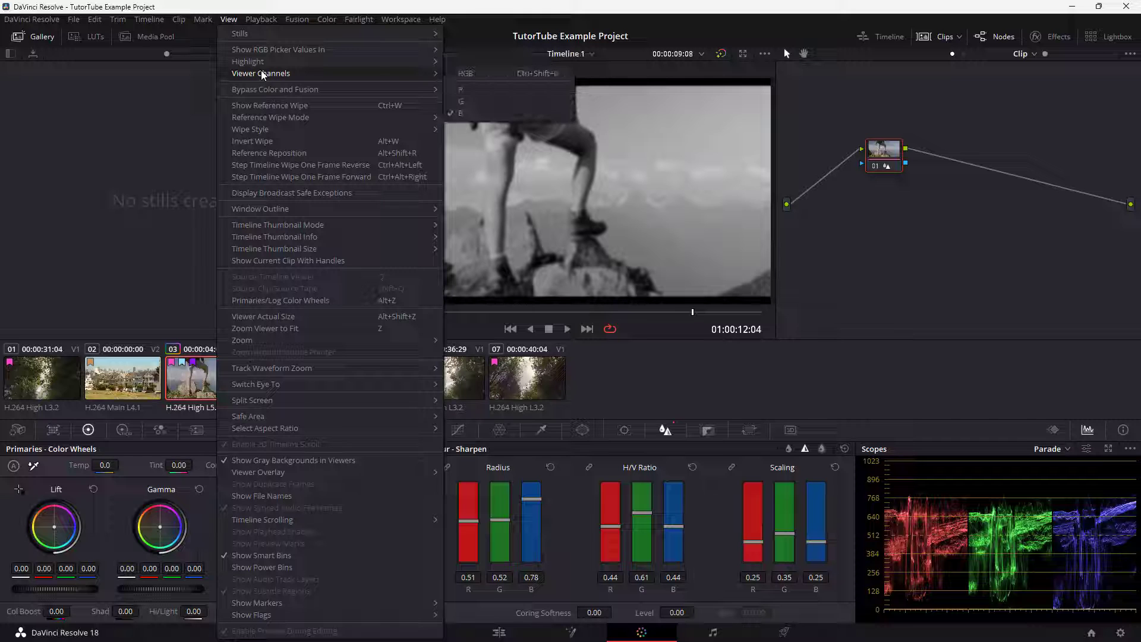
click(466, 73)
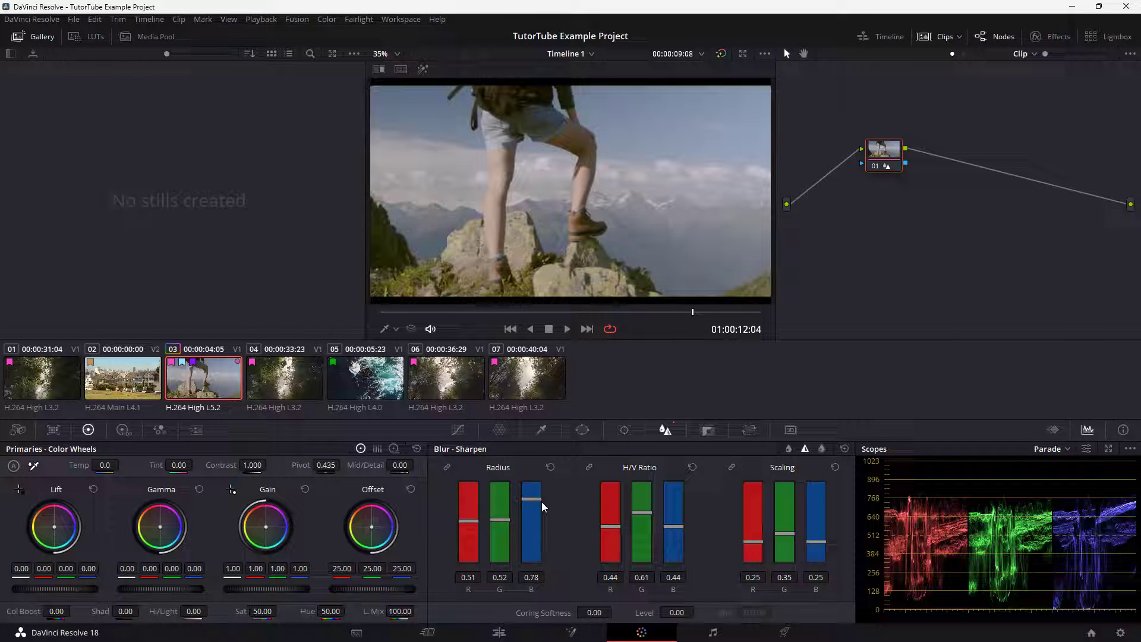
drag(536, 501, 471, 498)
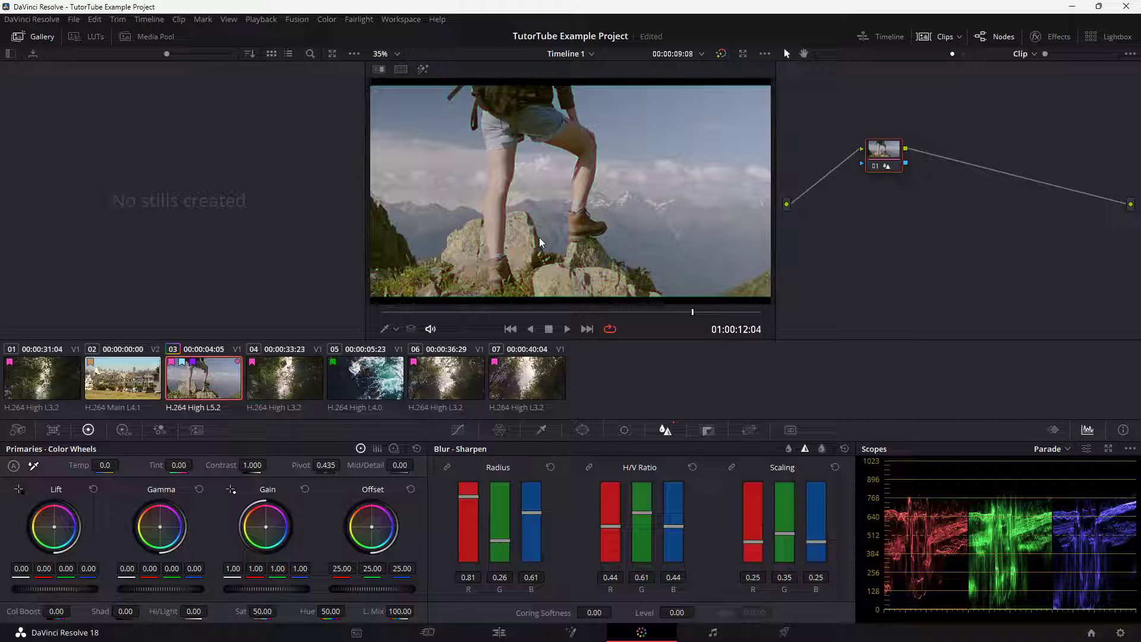
click(227, 21)
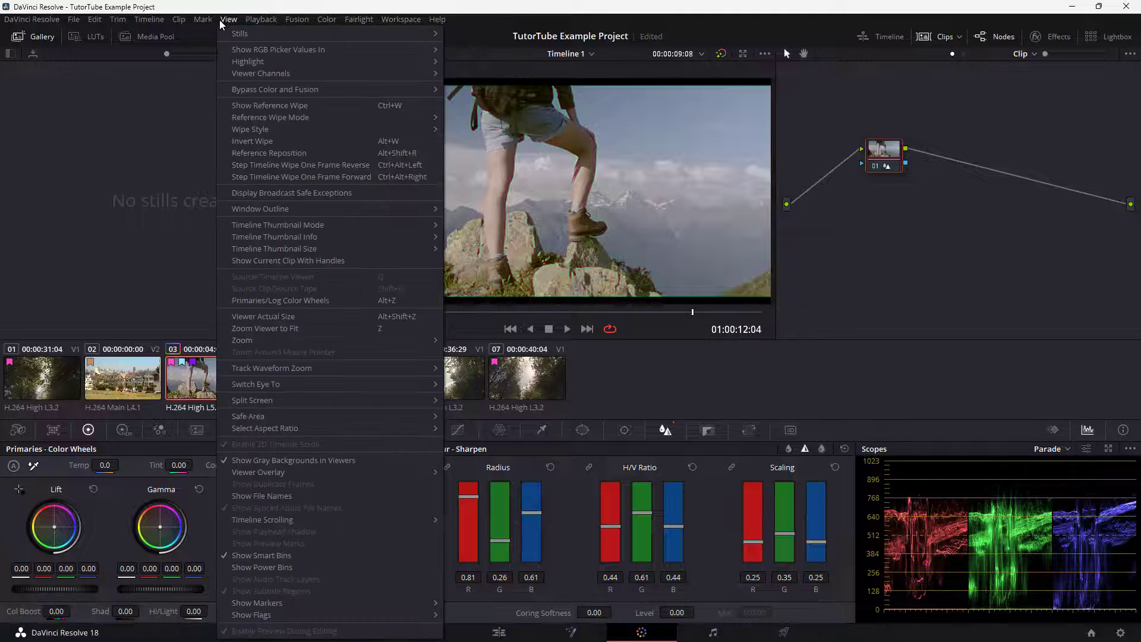
- View the red channel and push Lift, Gamma and Gain toward red (Gain 1.13/0.96/0.98)
mouse_move(244, 72)
click(459, 89)
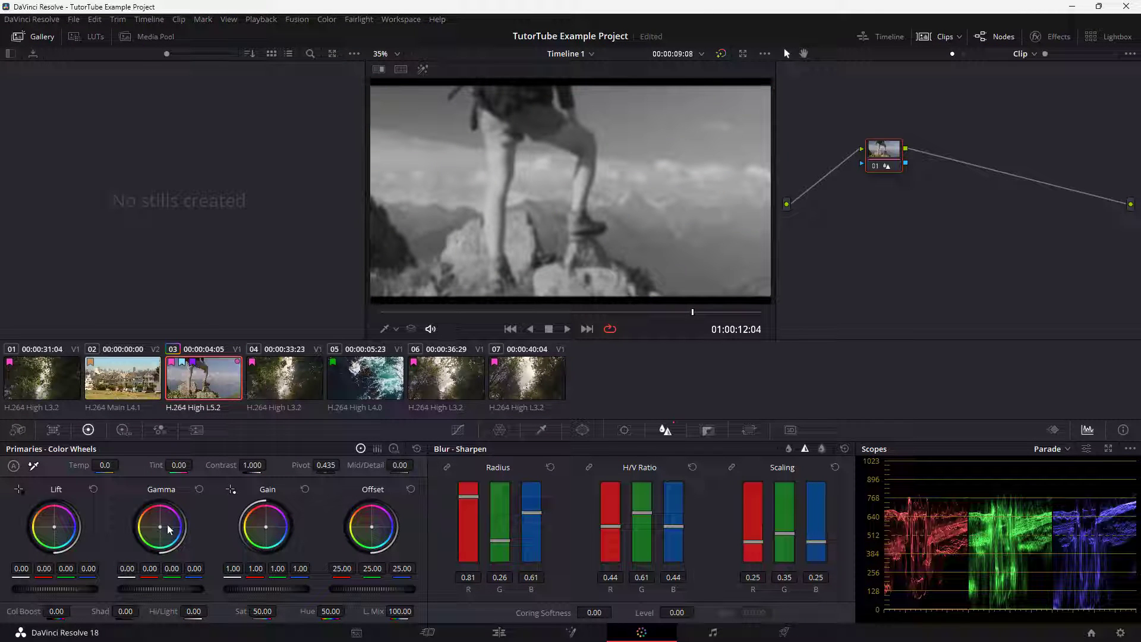
drag(58, 528, 57, 521)
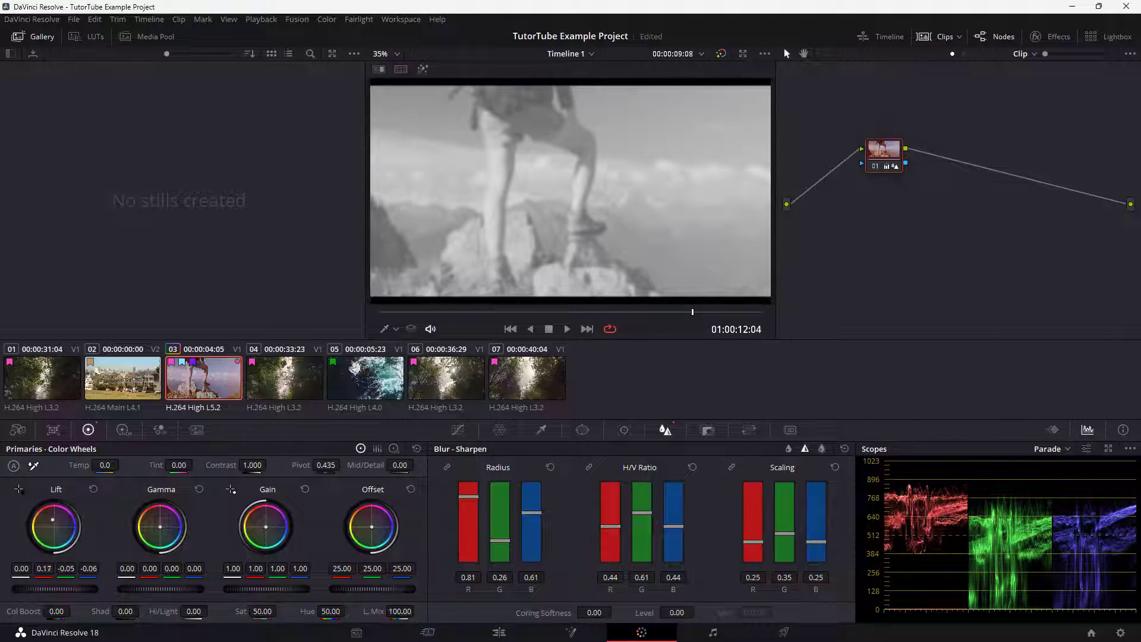
drag(151, 535, 147, 525)
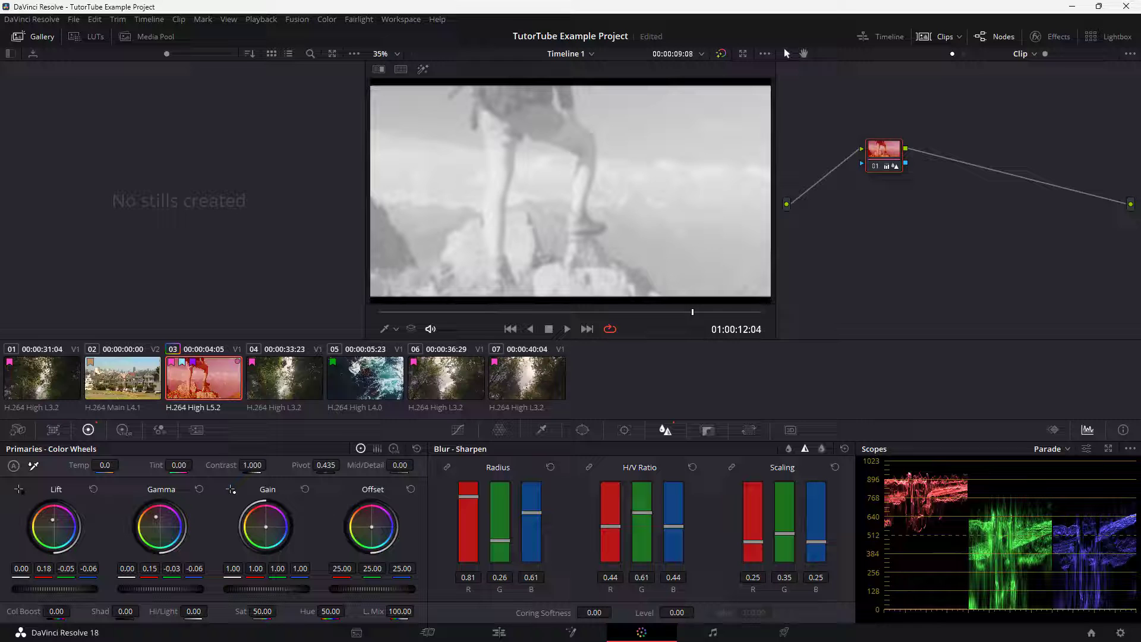
drag(266, 526, 365, 519)
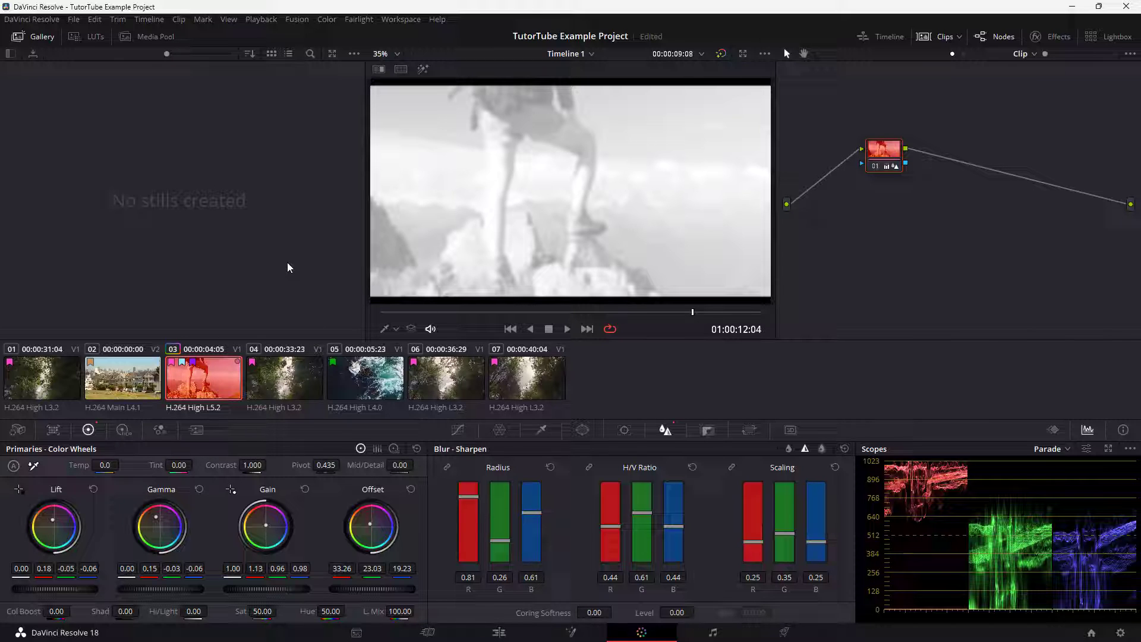
click(228, 22)
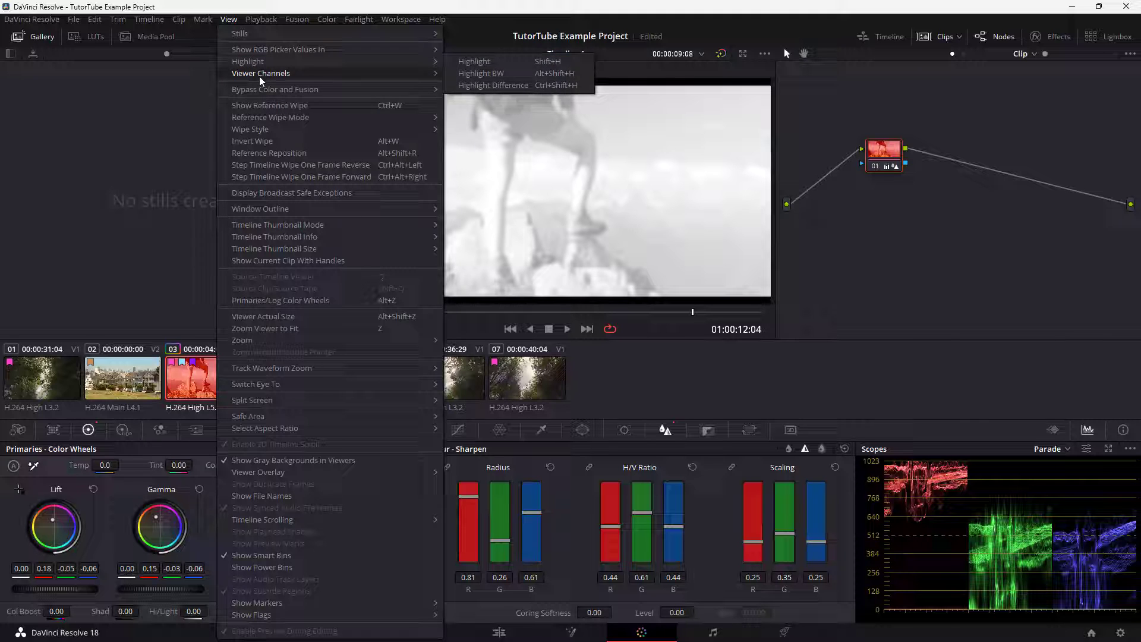
- Inspect the green channel, then the blue channel, then switch the viewer back to RGB
mouse_move(259, 75)
click(493, 101)
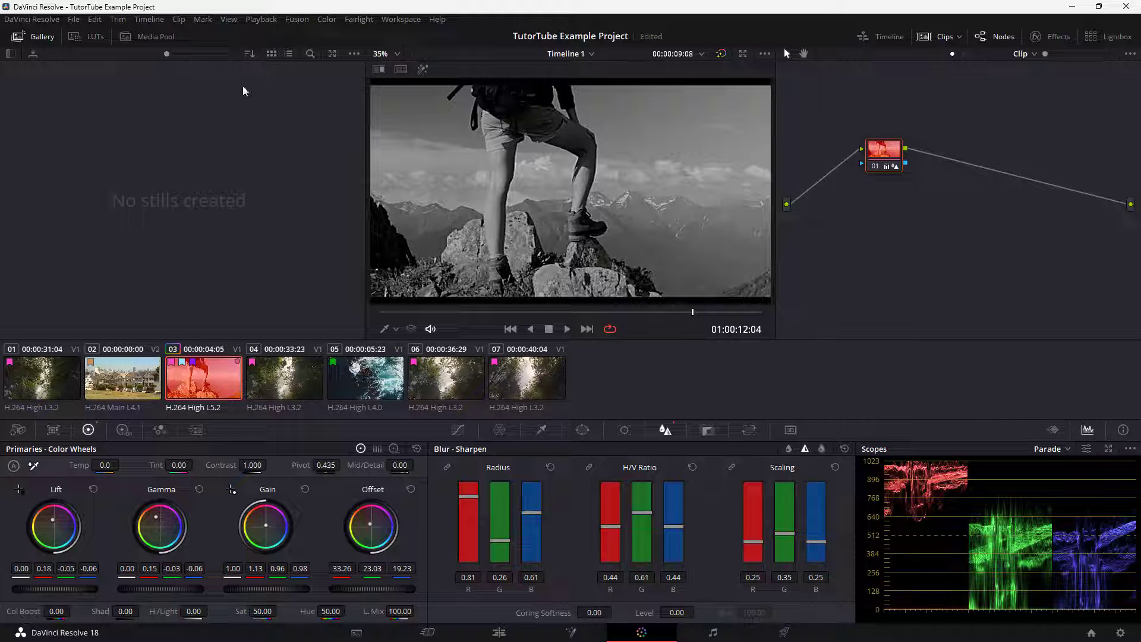
click(202, 19)
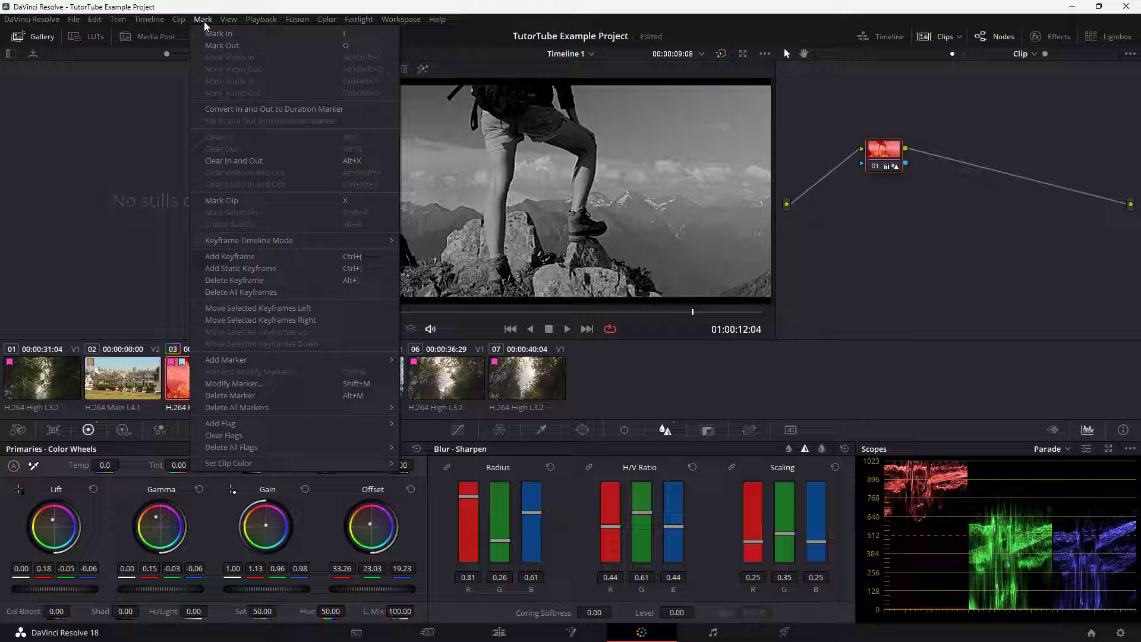
mouse_move(228, 19)
mouse_move(268, 75)
click(520, 112)
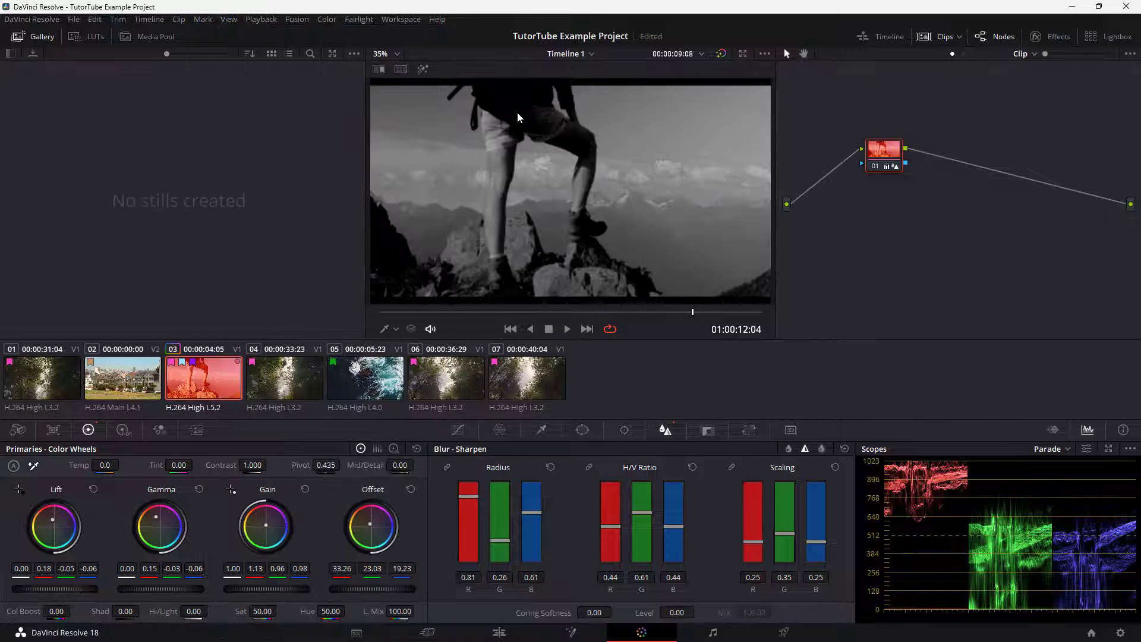
click(222, 19)
mouse_move(239, 75)
click(520, 73)
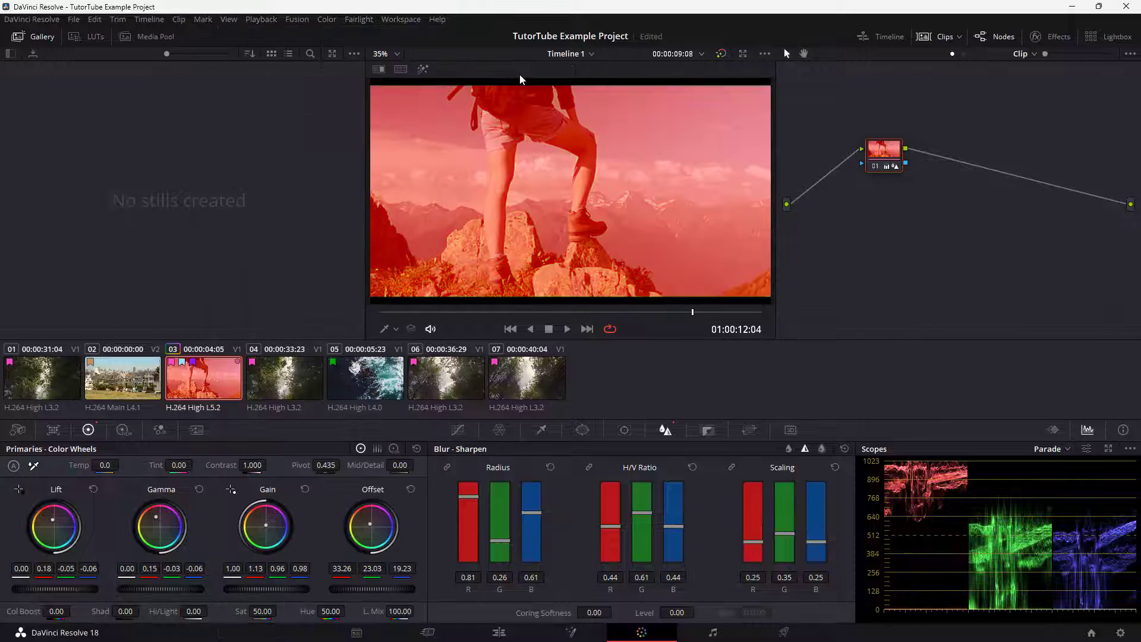